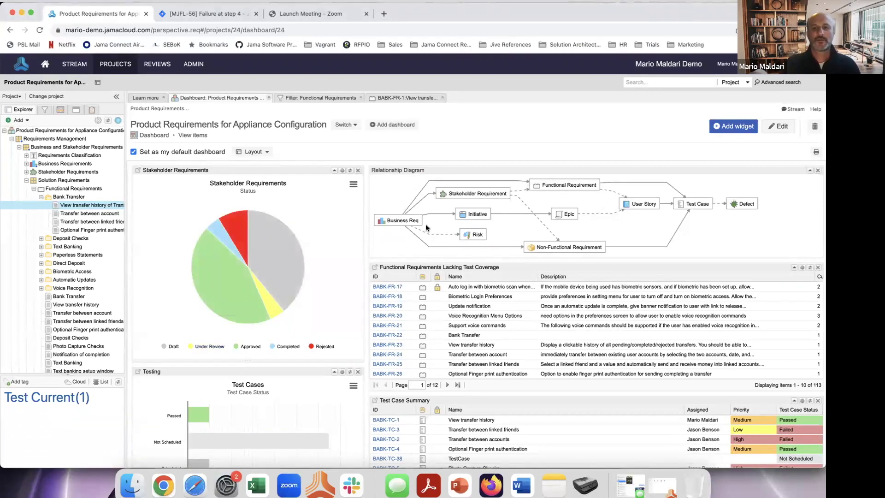
Narrow the Name column in the Test Case Summary widget by dragging its border left
{"action": "scroll", "coordinate": [405, 309], "scroll_direction": "down", "scroll_amount": 1}
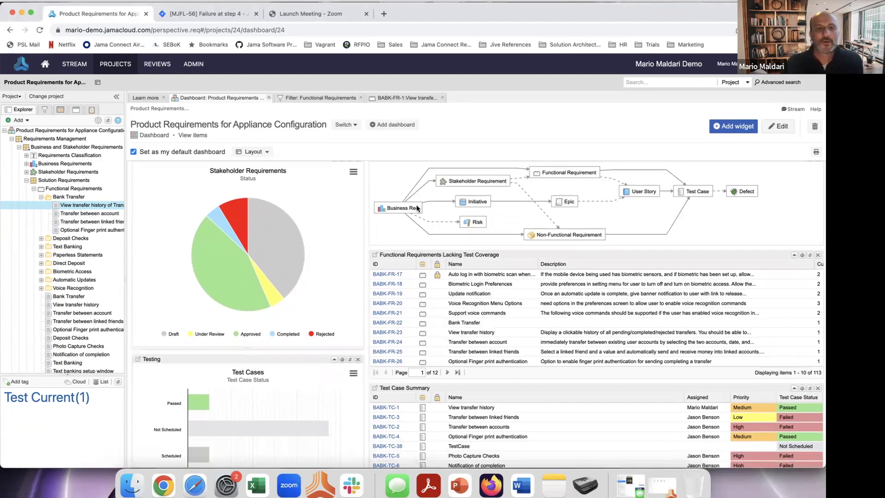
{"action": "scroll", "coordinate": [476, 341], "scroll_direction": "down", "scroll_amount": 1}
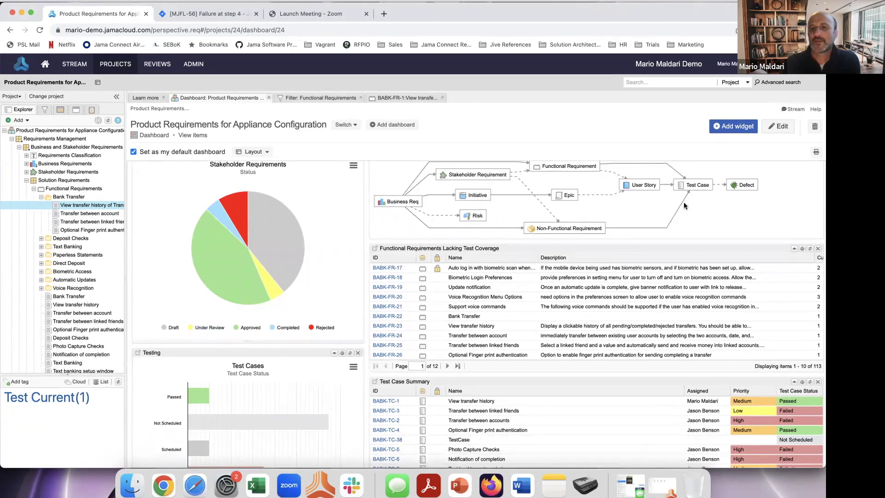
{"action": "scroll", "coordinate": [684, 202], "scroll_direction": "up", "scroll_amount": 1}
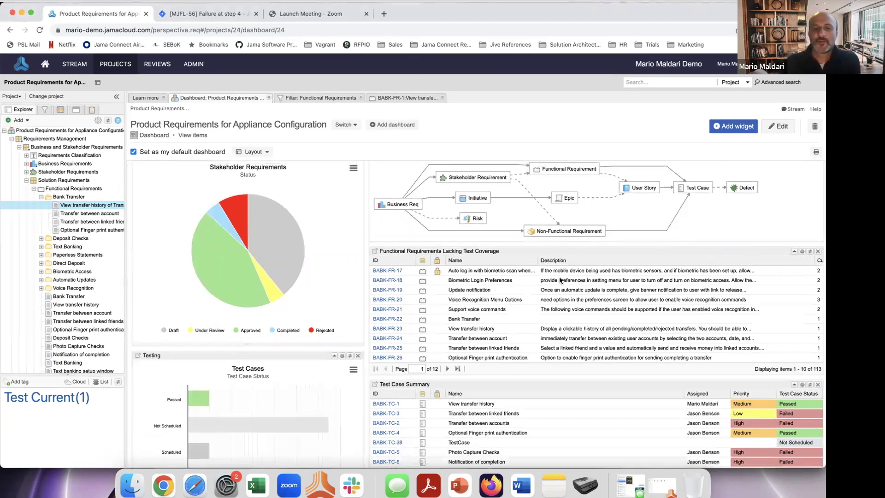
{"action": "scroll", "coordinate": [457, 283], "scroll_direction": "down", "scroll_amount": 1}
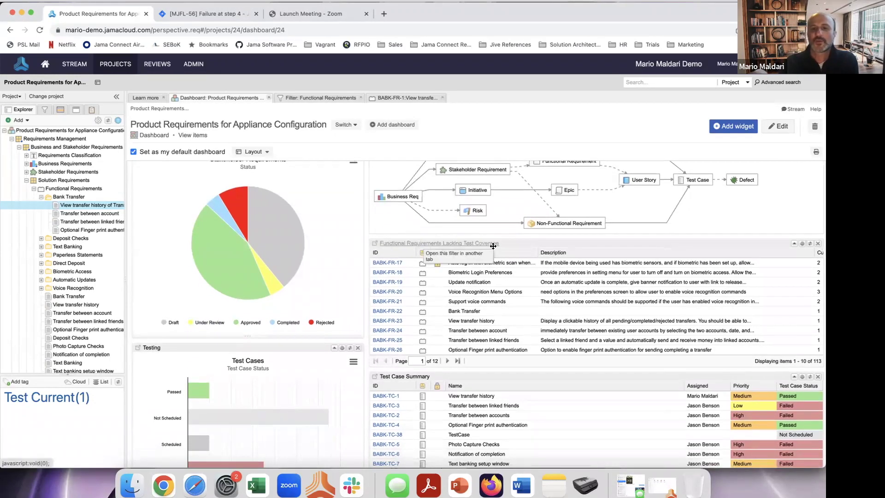
{"action": "scroll", "coordinate": [530, 276], "scroll_direction": "down", "scroll_amount": 5}
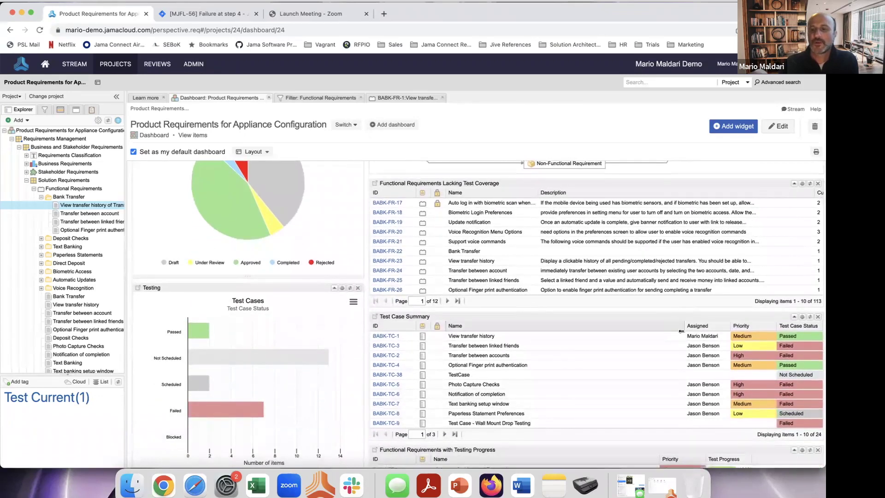
{"action": "left_click_drag", "start_coordinate": [680, 331], "coordinate": [593, 328]}
{"action": "left_click_drag", "start_coordinate": [641, 349], "coordinate": [623, 371]}
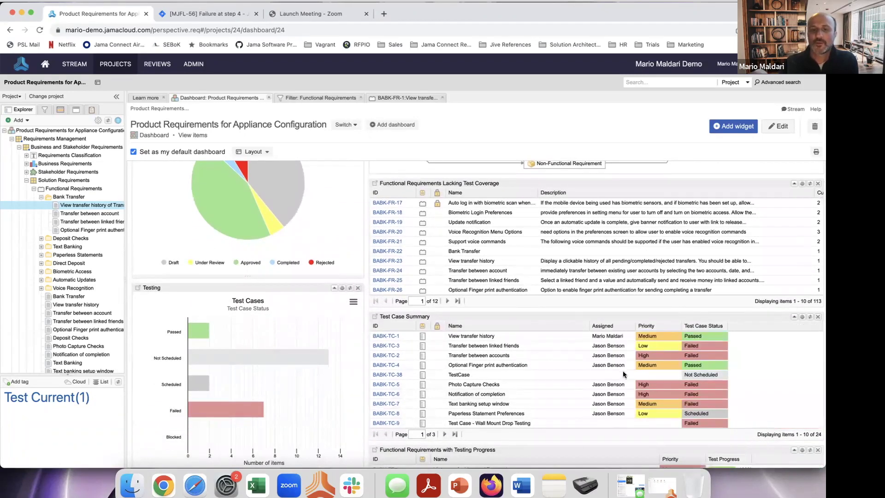
Scroll down the dashboard to the Defect Status list of BABK-BUG defects
{"action": "scroll", "coordinate": [623, 370], "scroll_direction": "down", "scroll_amount": 5}
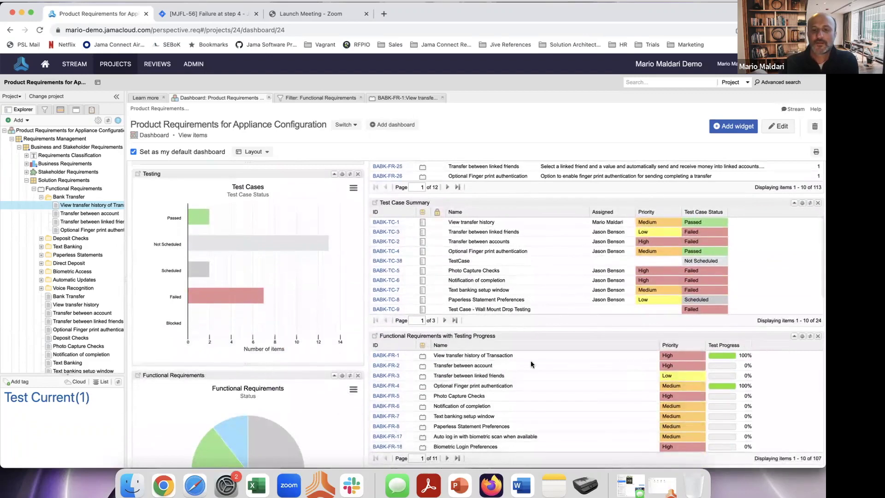
{"action": "scroll", "coordinate": [623, 369], "scroll_direction": "down", "scroll_amount": 1}
{"action": "scroll", "coordinate": [613, 411], "scroll_direction": "down", "scroll_amount": 5}
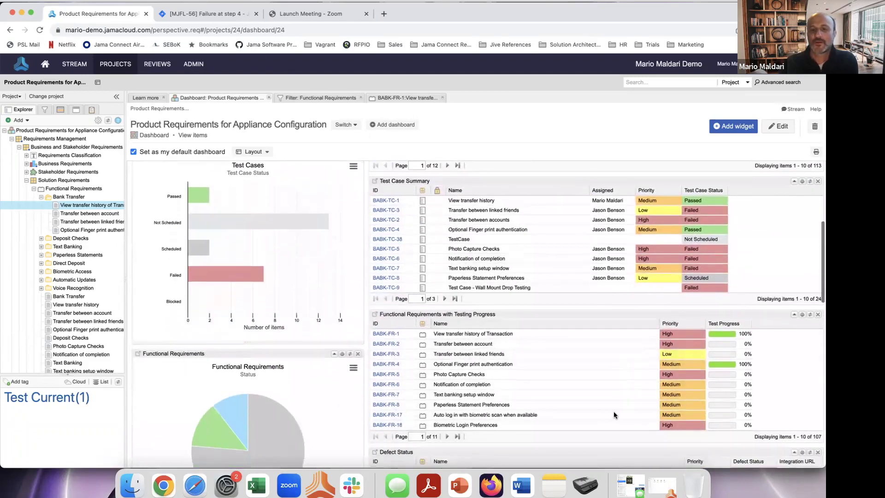
{"action": "scroll", "coordinate": [612, 416], "scroll_direction": "down", "scroll_amount": 3}
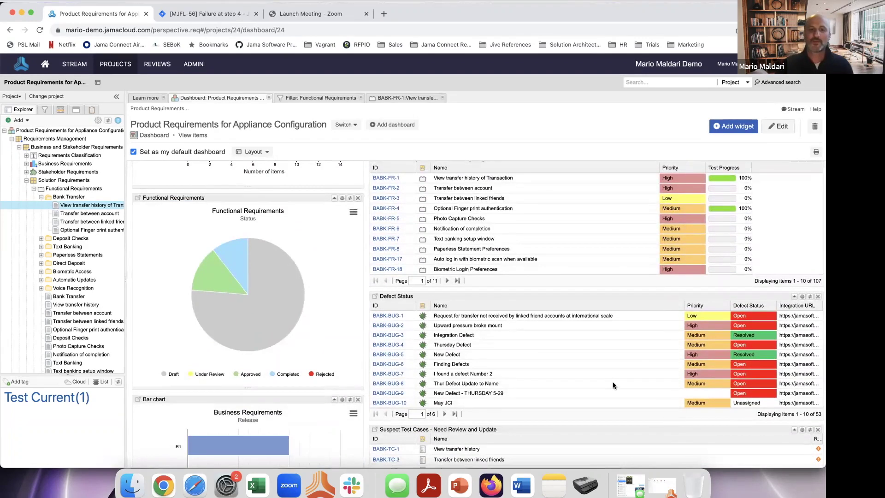
{"action": "scroll", "coordinate": [612, 381], "scroll_direction": "down", "scroll_amount": 1}
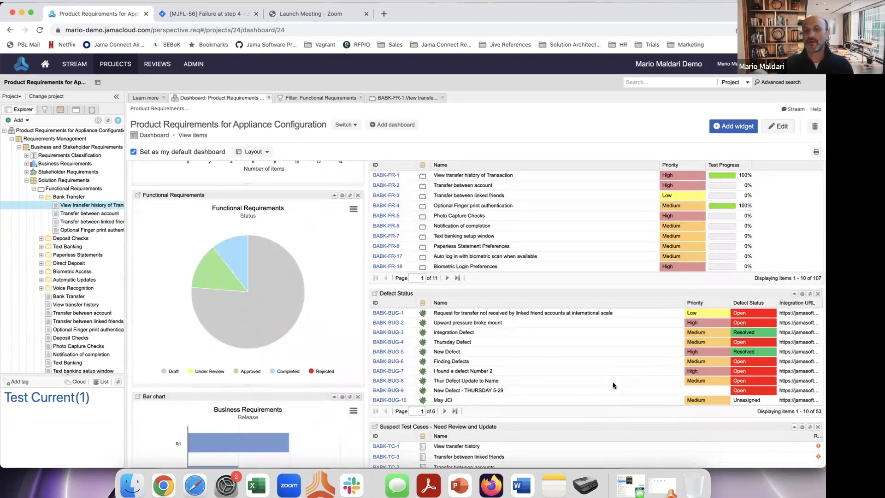
{"action": "scroll", "coordinate": [613, 385], "scroll_direction": "down", "scroll_amount": 1}
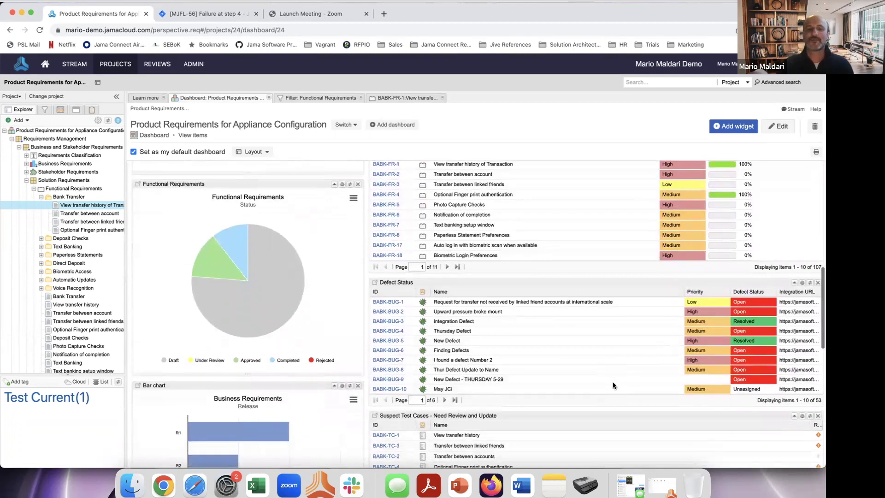
Open the Network Appliance test plan and review its roles, test cases, participants and schedule
{"action": "left_click", "coordinate": [92, 111]}
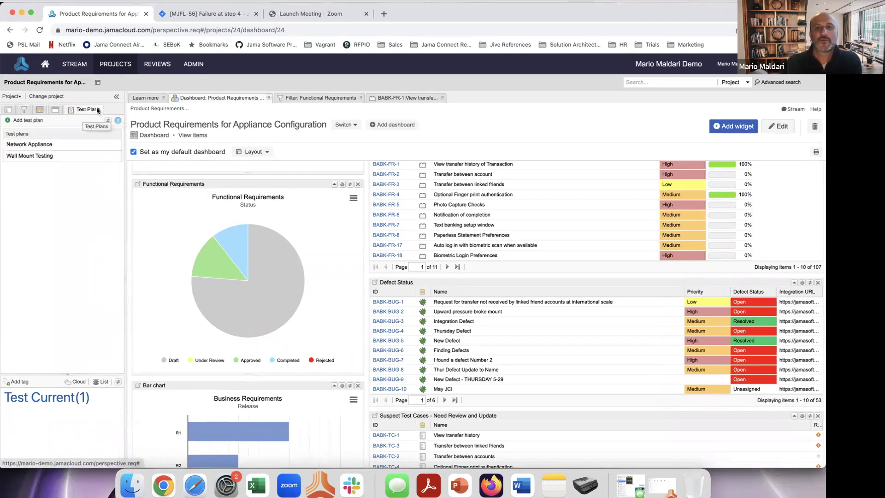
{"action": "left_click", "coordinate": [42, 146]}
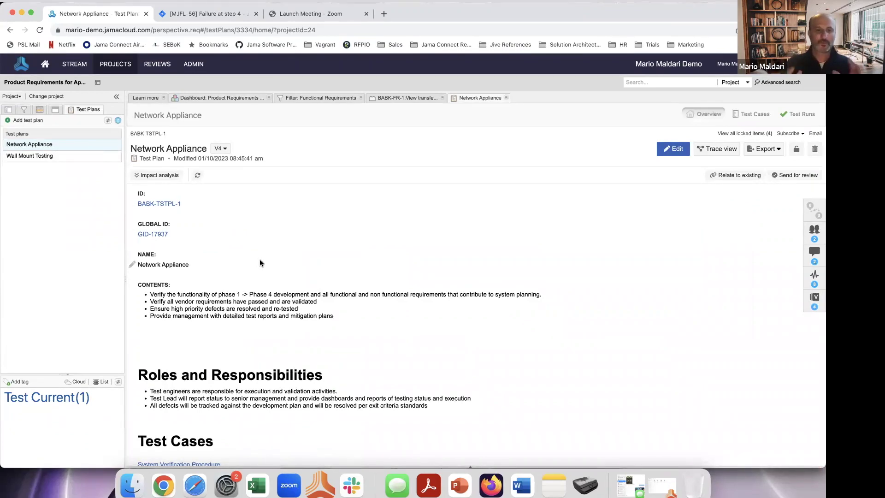
{"action": "scroll", "coordinate": [270, 374], "scroll_direction": "down", "scroll_amount": 5}
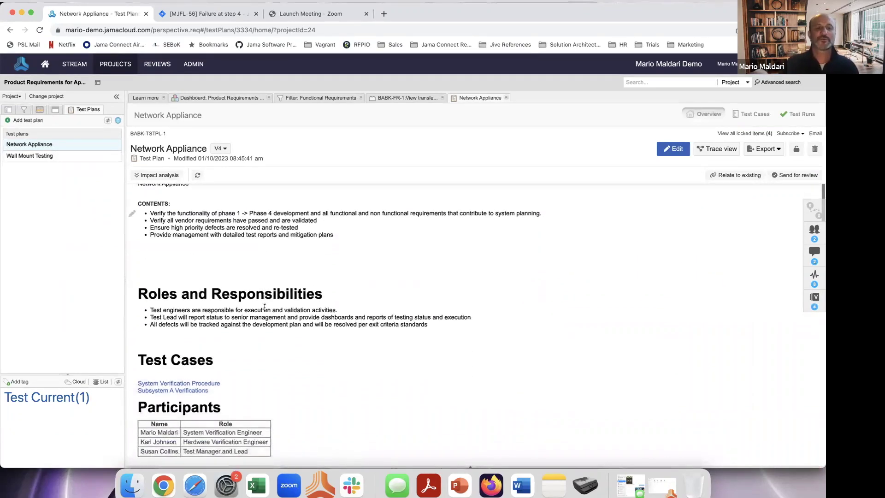
{"action": "scroll", "coordinate": [270, 373], "scroll_direction": "down", "scroll_amount": 4}
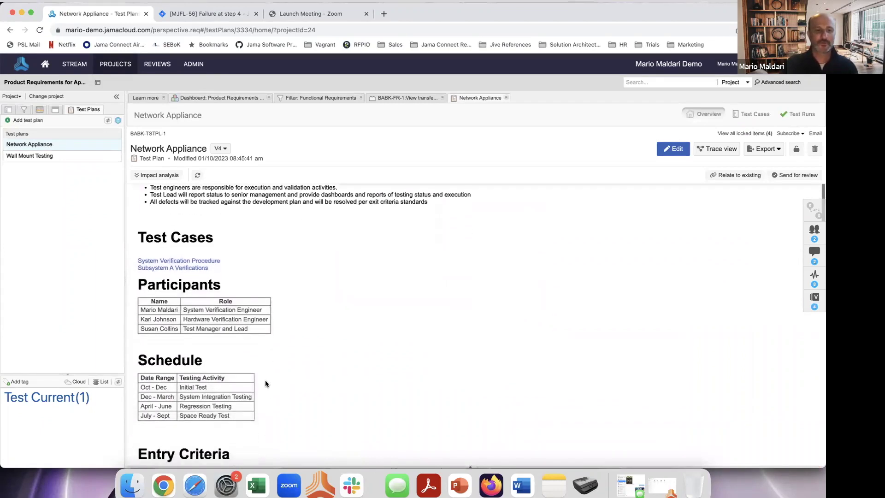
{"action": "scroll", "coordinate": [250, 411], "scroll_direction": "down", "scroll_amount": 1}
{"action": "scroll", "coordinate": [571, 271], "scroll_direction": "up", "scroll_amount": 3}
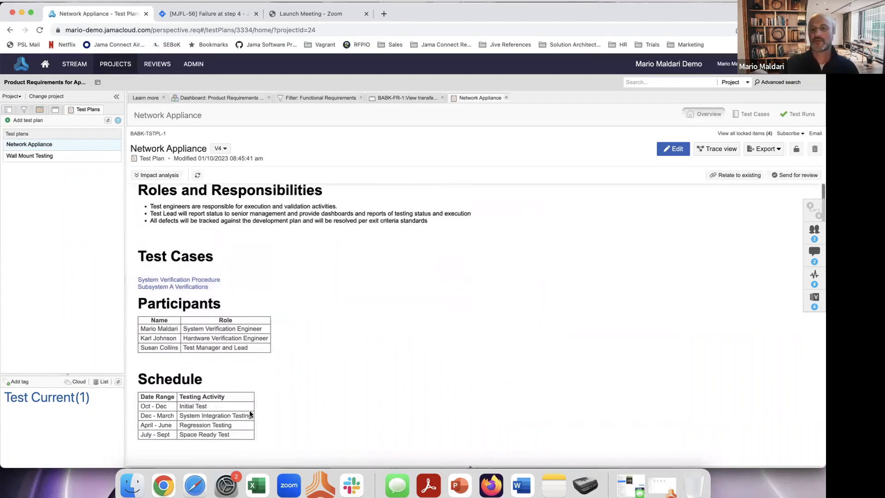
{"action": "left_click", "coordinate": [790, 180]}
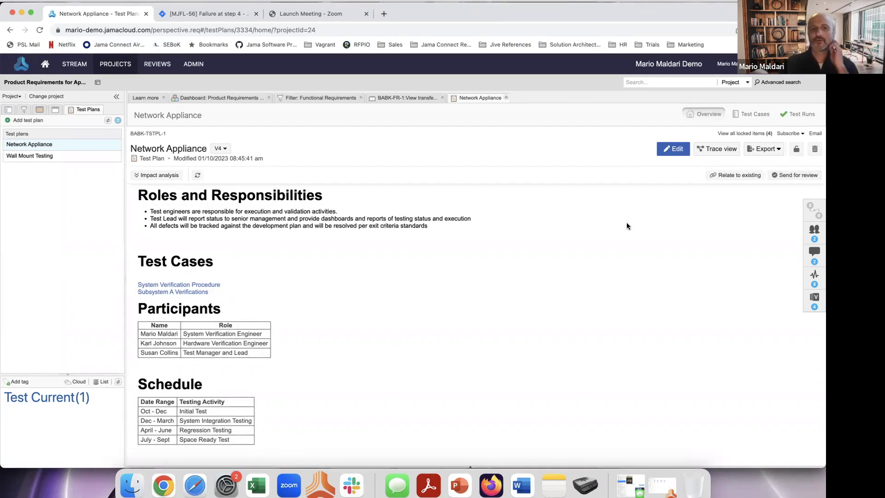
Show the plan's Regression Testing cycle runs: 1 passed, 4 failed, 5 not run
{"action": "left_click", "coordinate": [754, 116]}
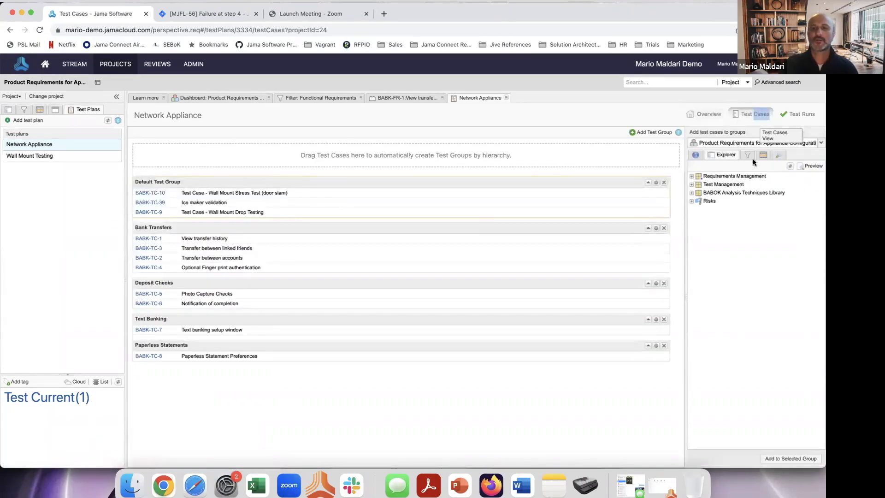
{"action": "left_click", "coordinate": [692, 184]}
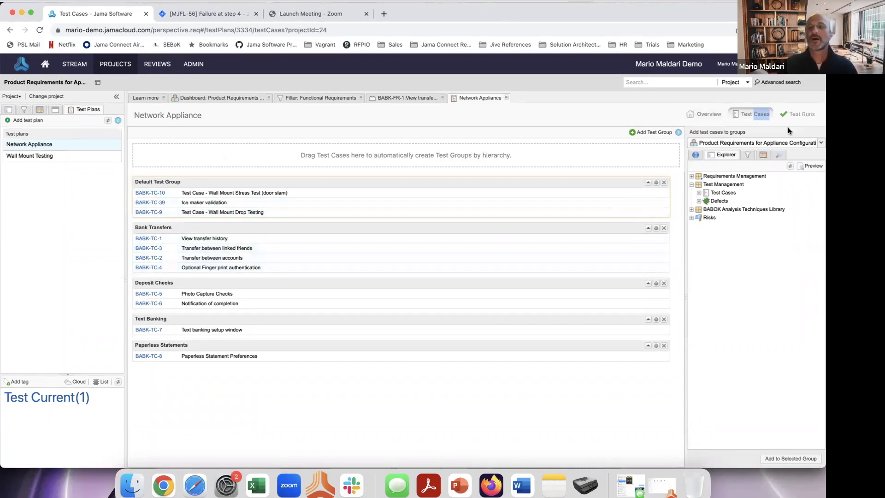
{"action": "left_click", "coordinate": [805, 114]}
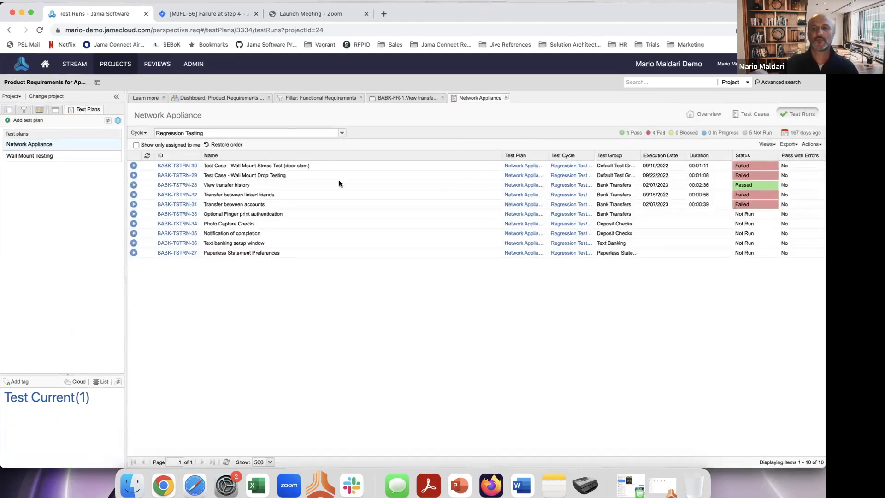
Run the View transfer history test and mark step 1 as failed
{"action": "left_click", "coordinate": [134, 185]}
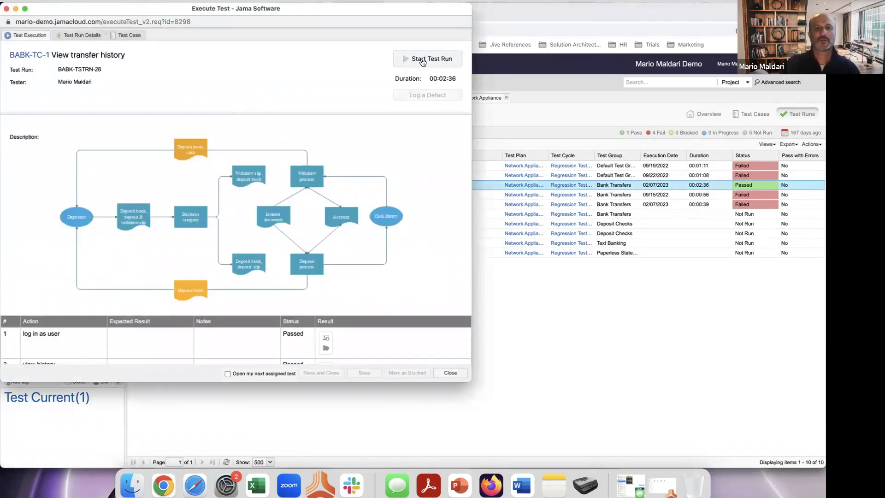
{"action": "left_click", "coordinate": [422, 60]}
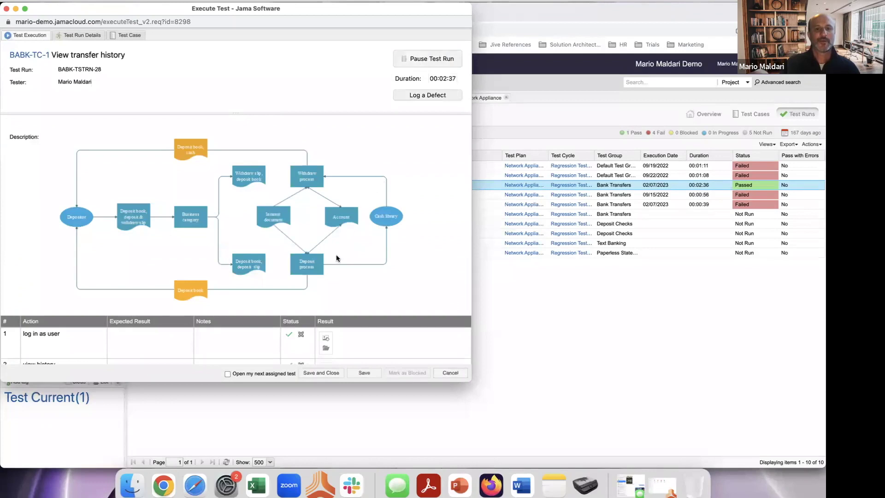
{"action": "scroll", "coordinate": [336, 258], "scroll_direction": "down", "scroll_amount": 2}
{"action": "scroll", "coordinate": [292, 279], "scroll_direction": "down", "scroll_amount": 1}
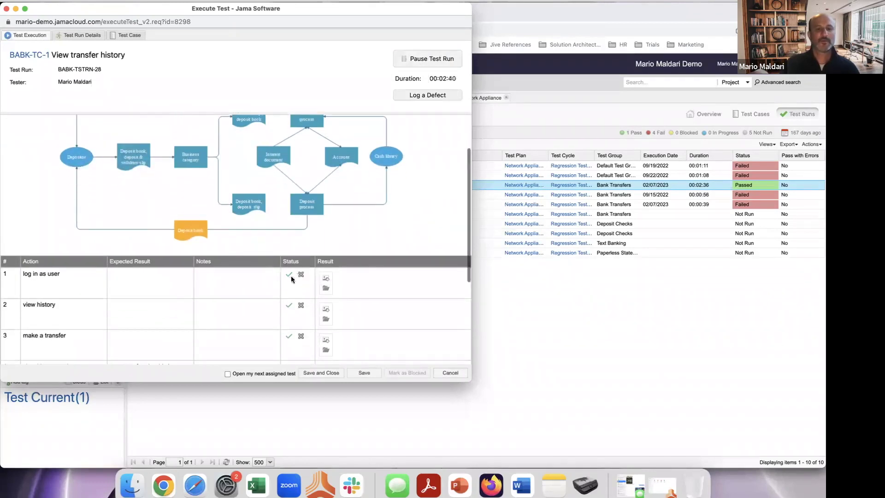
{"action": "left_click", "coordinate": [301, 274]}
{"action": "scroll", "coordinate": [270, 299], "scroll_direction": "down", "scroll_amount": 1}
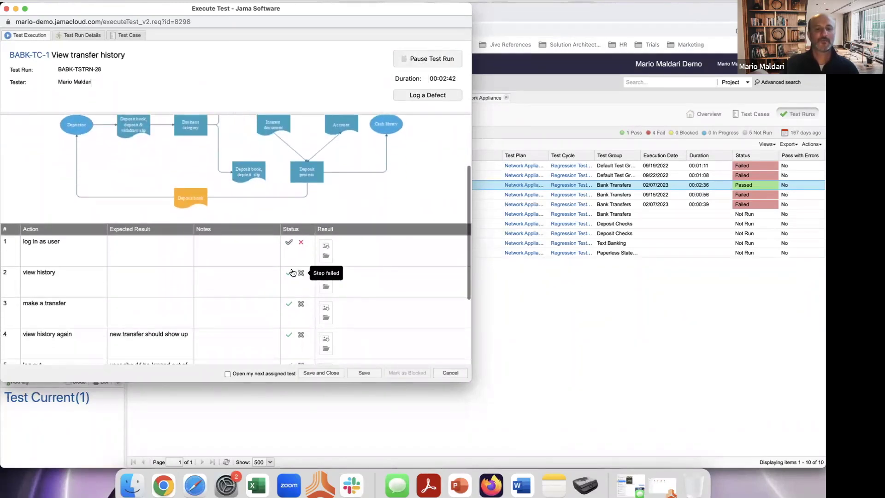
{"action": "scroll", "coordinate": [291, 308], "scroll_direction": "down", "scroll_amount": 1}
{"action": "scroll", "coordinate": [291, 307], "scroll_direction": "up", "scroll_amount": 3}
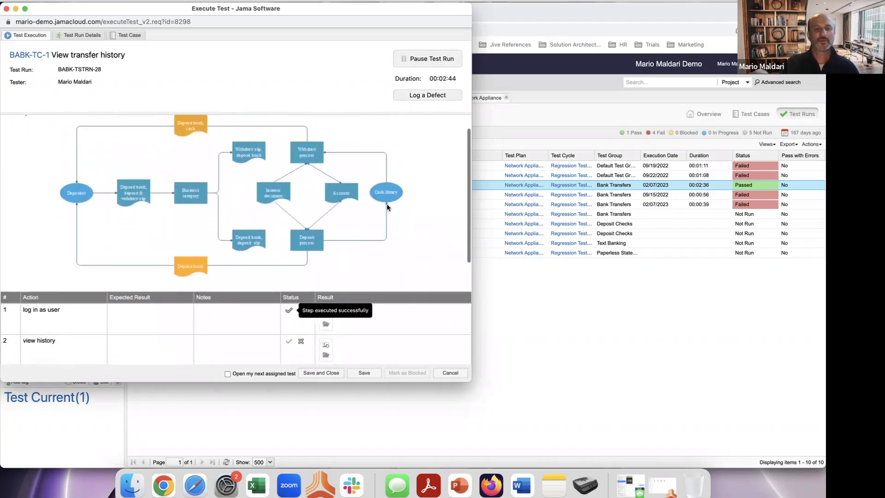
Log the defect 'found a defect in step 1', then save and close the test run
{"action": "left_click", "coordinate": [429, 95]}
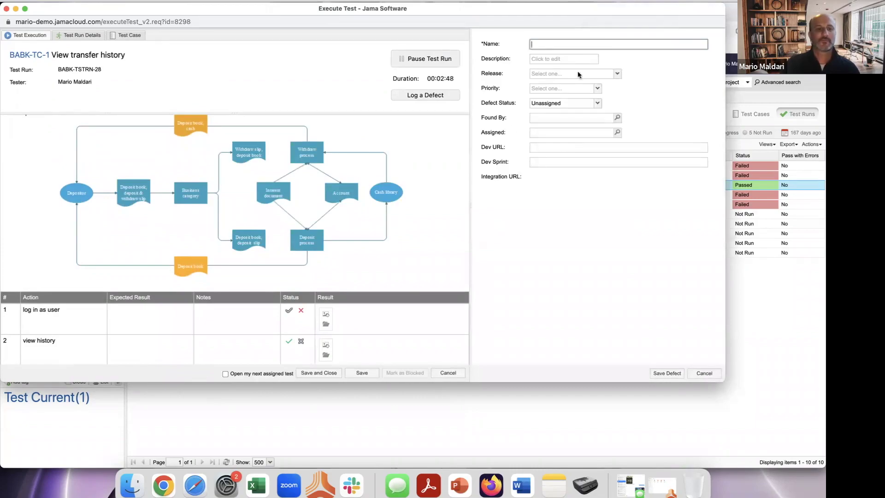
{"action": "type", "text": "found a defect in step 1"}
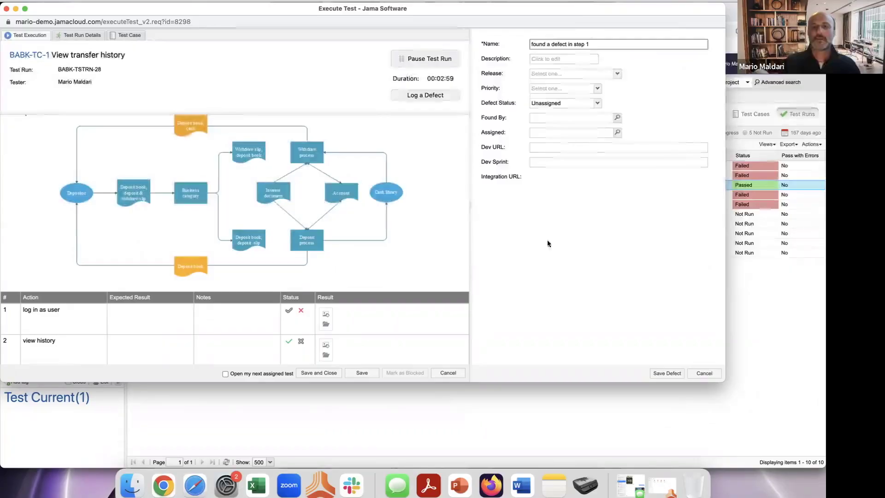
{"action": "left_click", "coordinate": [666, 373]}
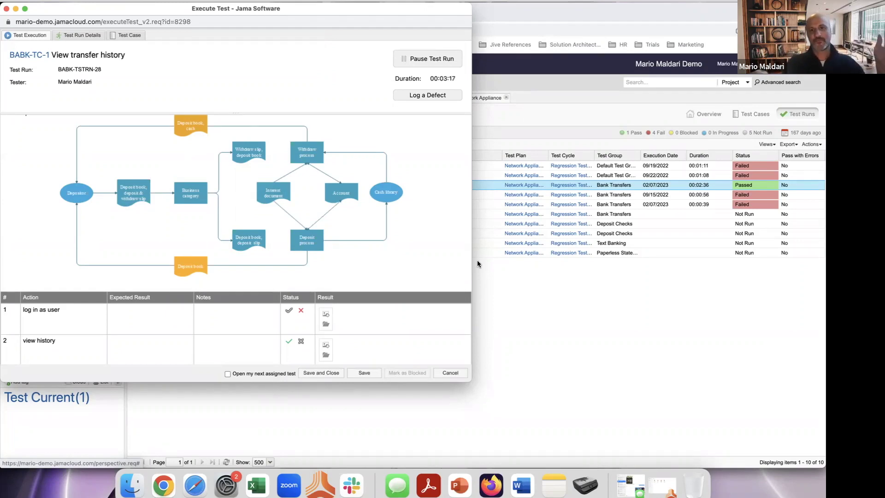
{"action": "left_click", "coordinate": [369, 373]}
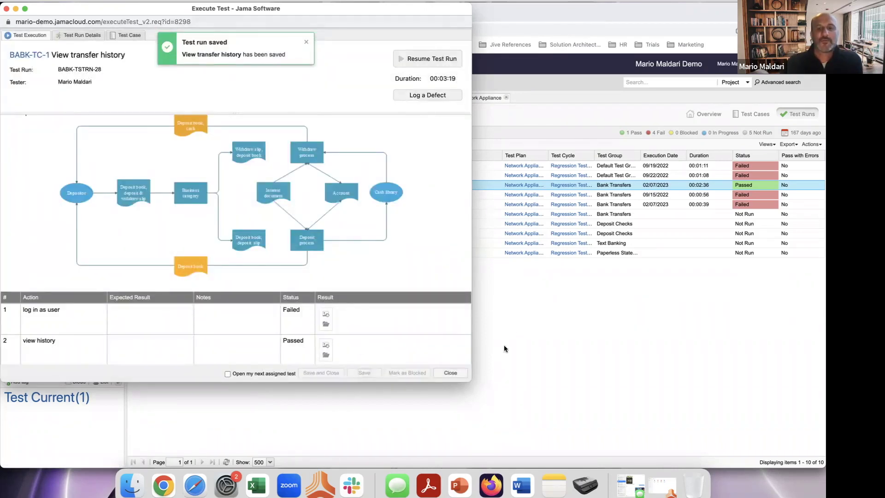
{"action": "left_click", "coordinate": [504, 349]}
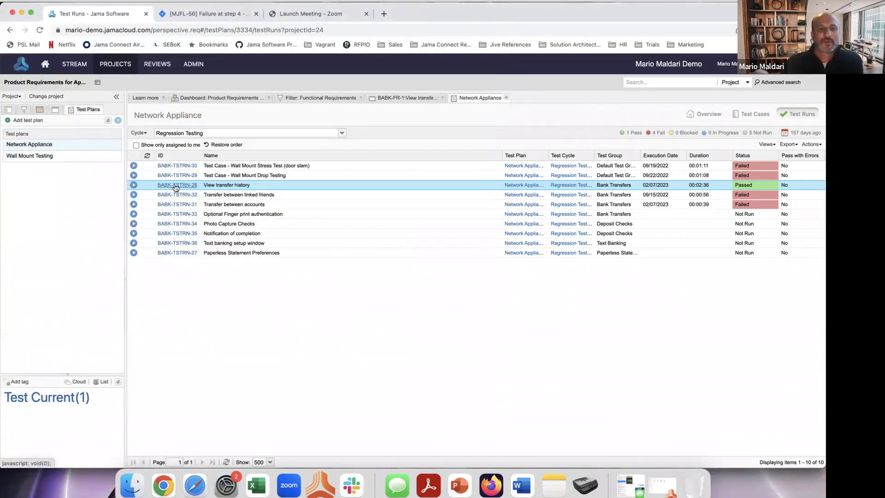
Open defect BABK-BUG-54 from test run BABK-TSTRN-28 and follow its link to Jira issue MJFL-57
{"action": "left_click", "coordinate": [176, 186]}
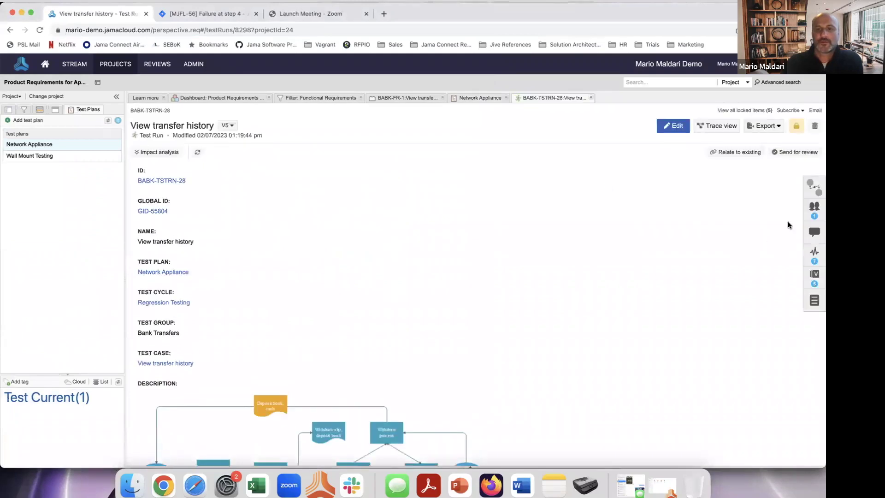
{"action": "left_click", "coordinate": [813, 187]}
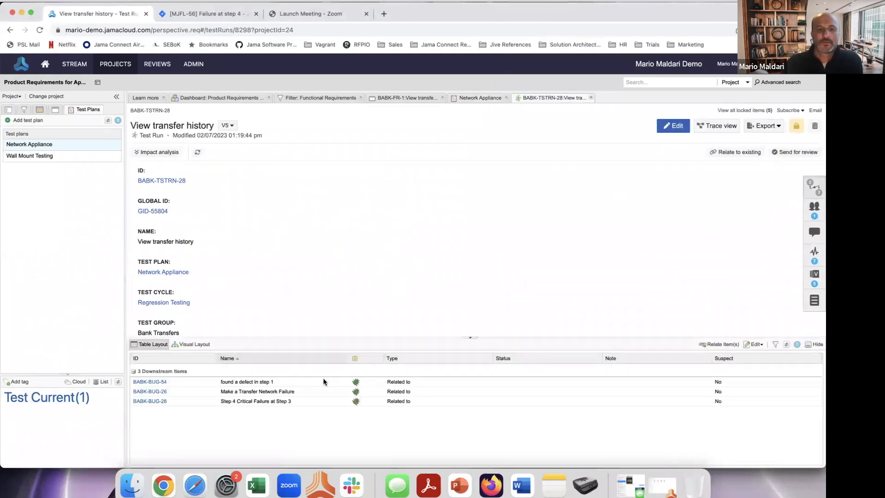
{"action": "left_click", "coordinate": [158, 382]}
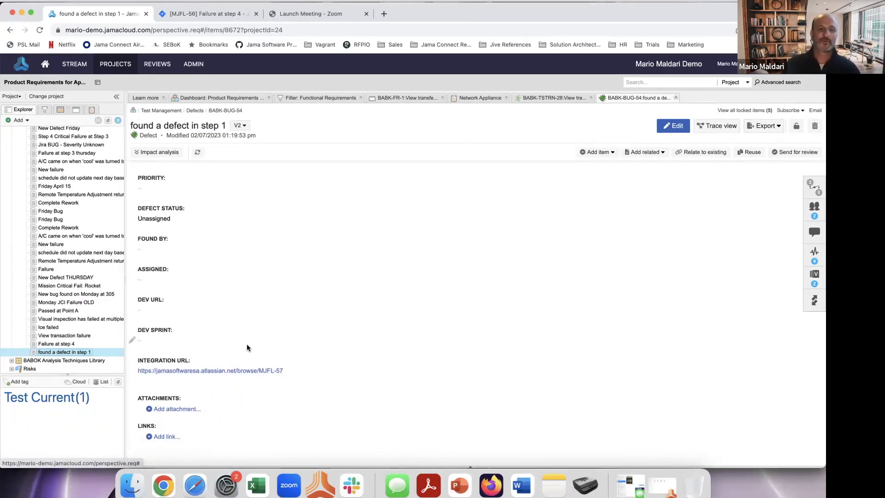
{"action": "left_click", "coordinate": [208, 372]}
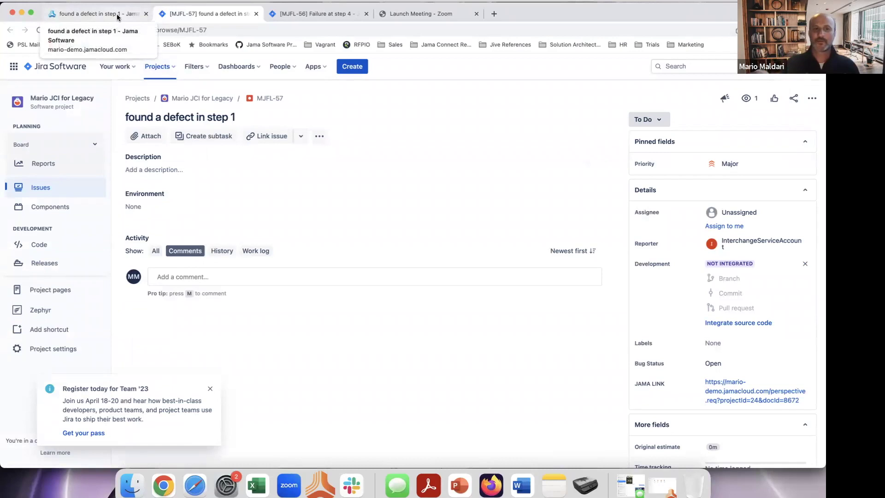
Return from Jira issue MJFL-57 to the Jama defect page
{"action": "left_click", "coordinate": [117, 17]}
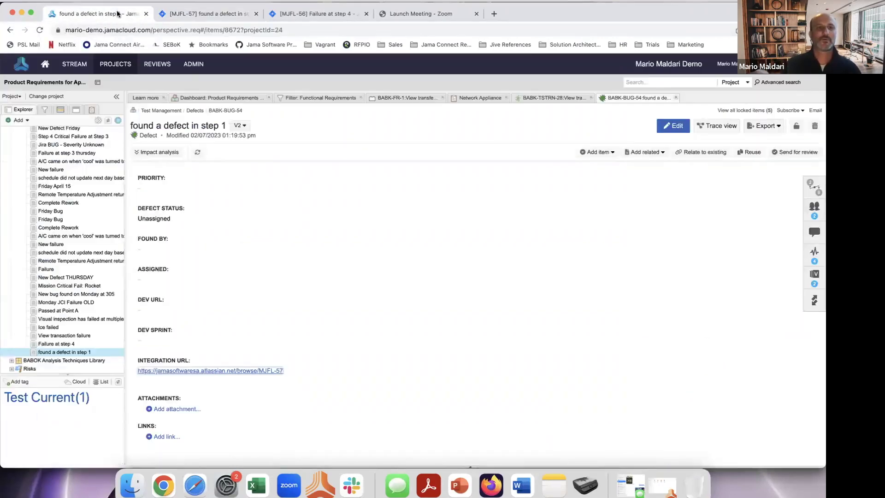
Open requirement BABK-FR-1, view its relationships, then show its seven-version history
{"action": "scroll", "coordinate": [236, 215], "scroll_direction": "up", "scroll_amount": 1}
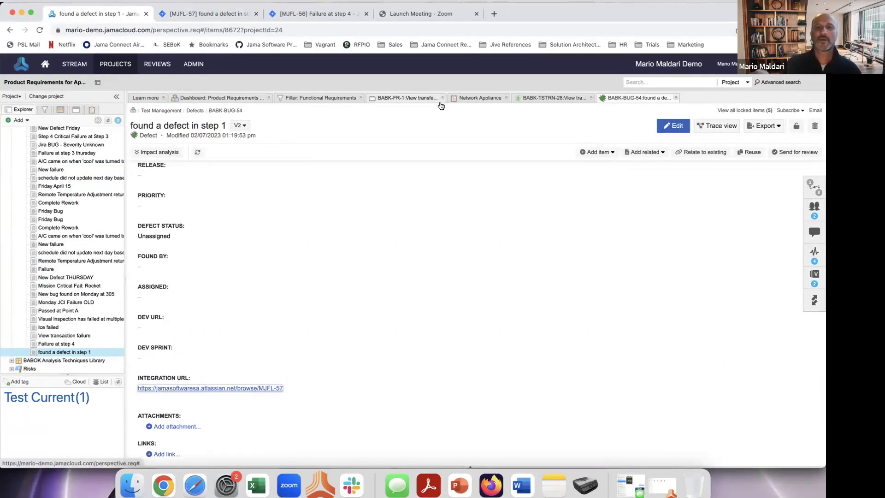
{"action": "left_click", "coordinate": [412, 98]}
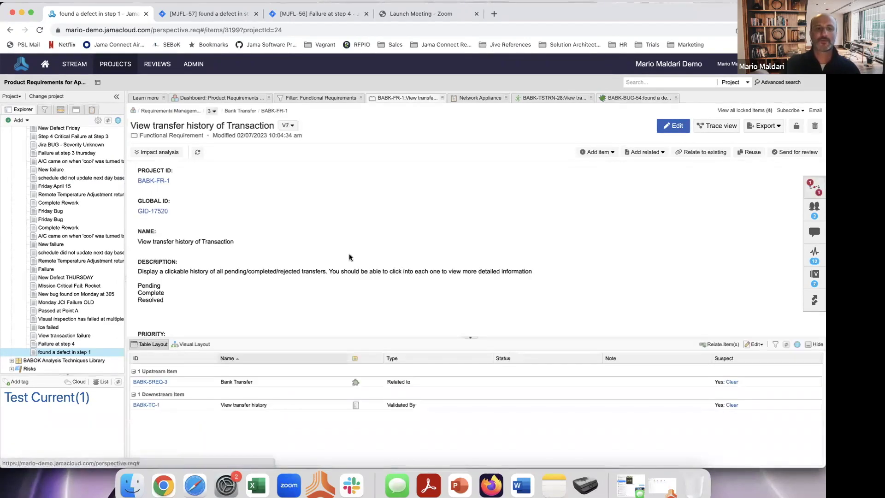
{"action": "left_click", "coordinate": [815, 301]}
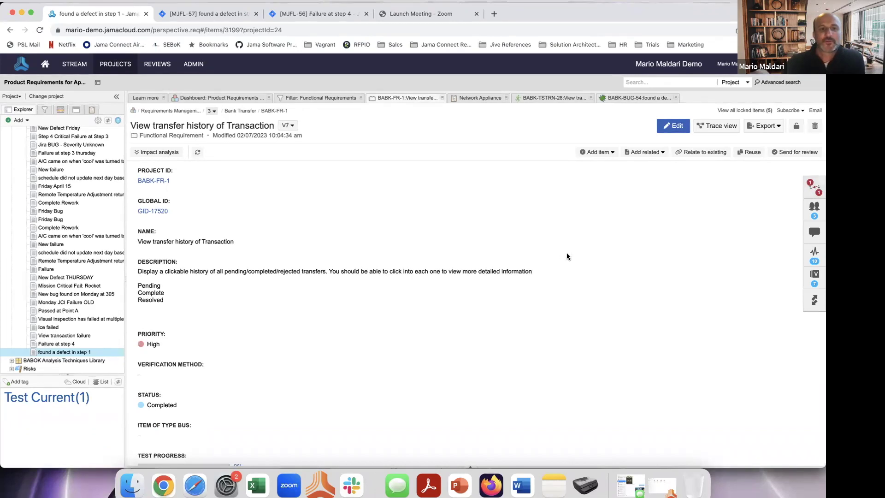
{"action": "left_click", "coordinate": [814, 188]}
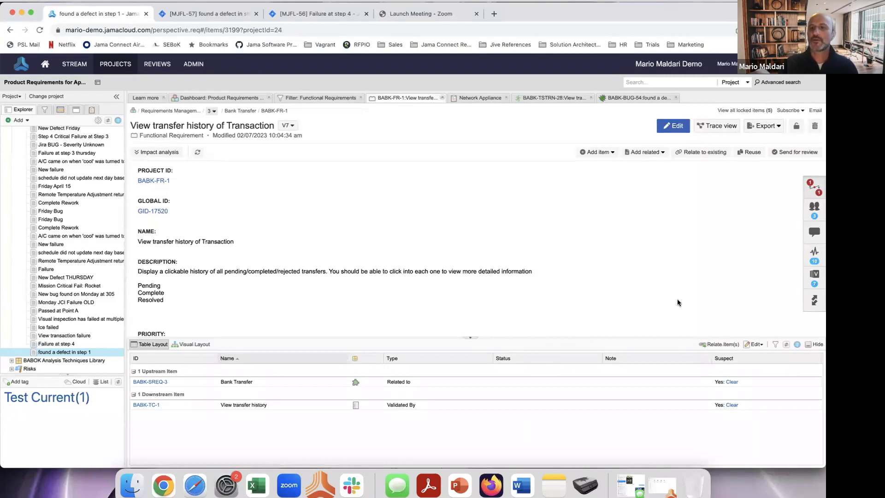
{"action": "left_click", "coordinate": [815, 276]}
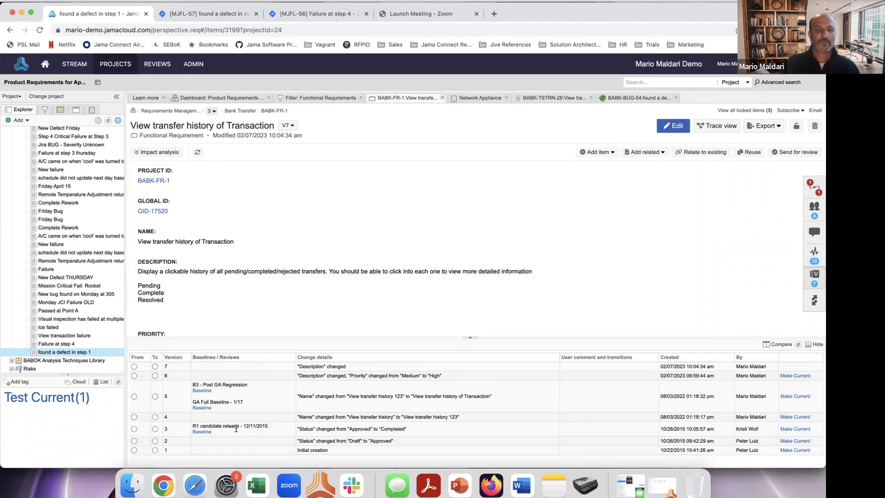
Compare versions 3 and 7 of BABK-FR-1, then close the comparison
{"action": "left_click", "coordinate": [134, 429]}
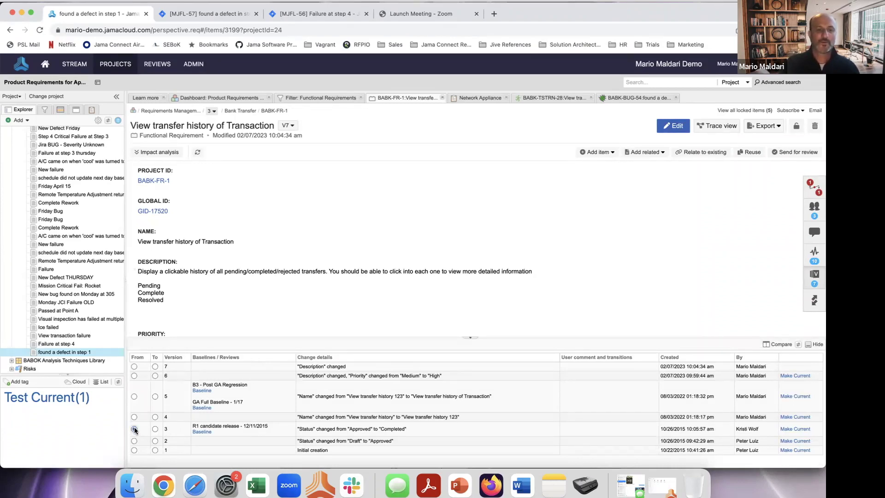
{"action": "left_click", "coordinate": [156, 366]}
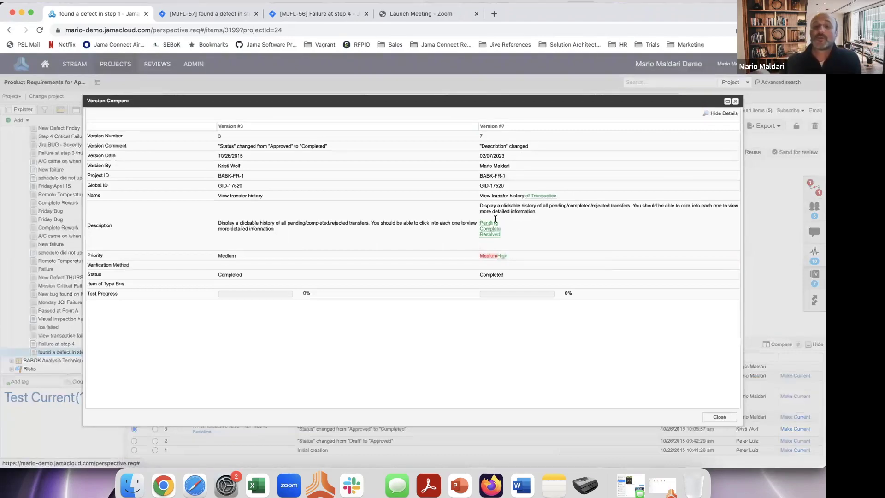
{"action": "left_click", "coordinate": [720, 416]}
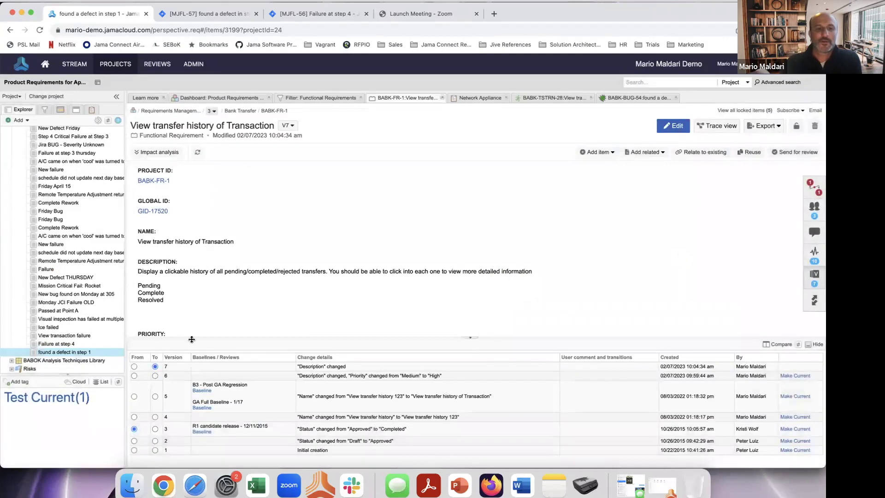
{"action": "left_click", "coordinate": [817, 344]}
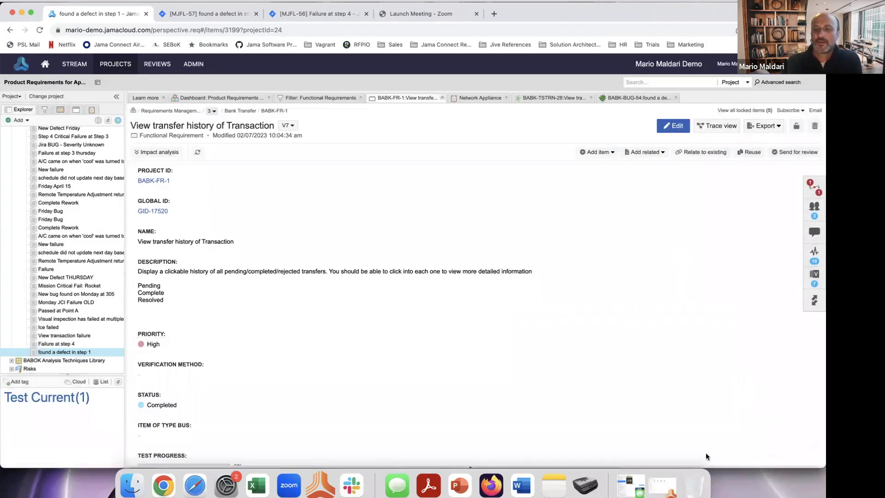
Clear BABK-TC-1's suspect link and bring the Word test report forward
{"action": "left_click", "coordinate": [815, 189]}
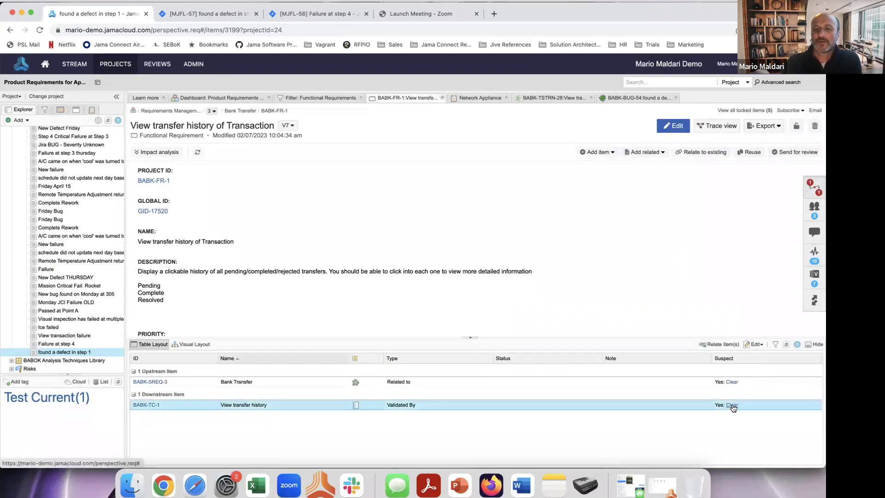
{"action": "left_click", "coordinate": [732, 405]}
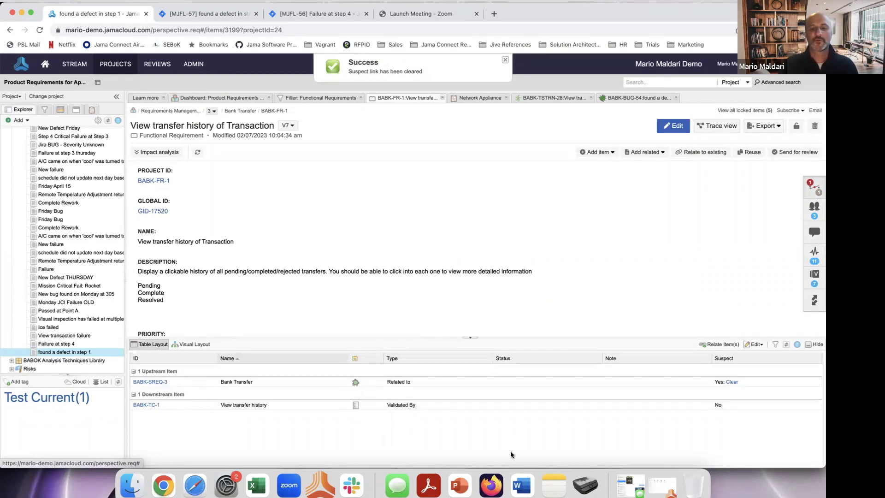
{"action": "left_click", "coordinate": [521, 485]}
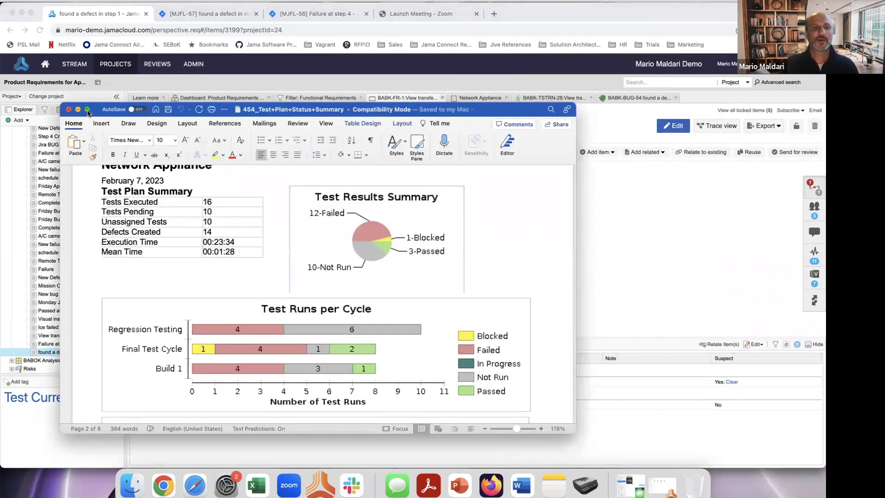
Make the Network Appliance Word report full screen, showing its summary table and charts
{"action": "left_click", "coordinate": [88, 110]}
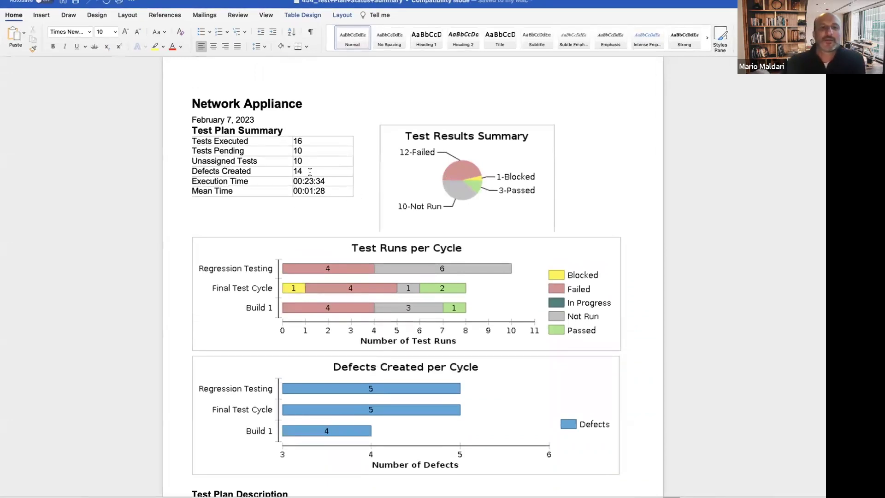
{"action": "scroll", "coordinate": [340, 248], "scroll_direction": "down", "scroll_amount": 1}
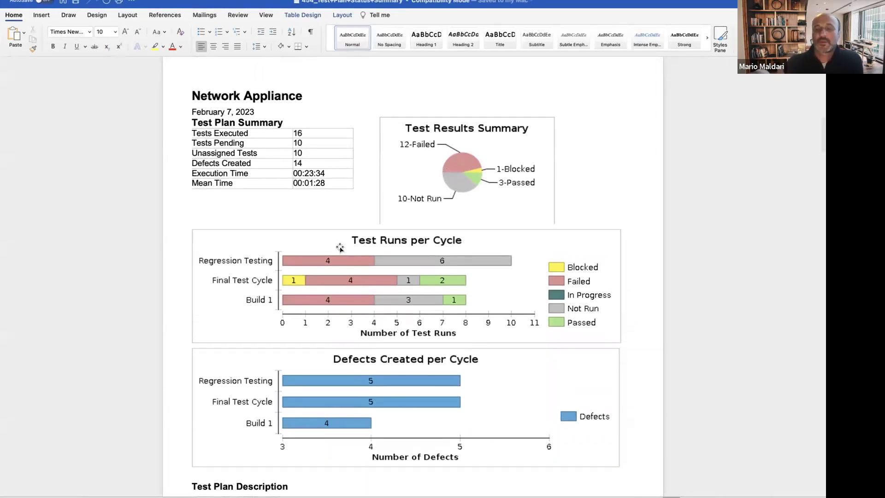